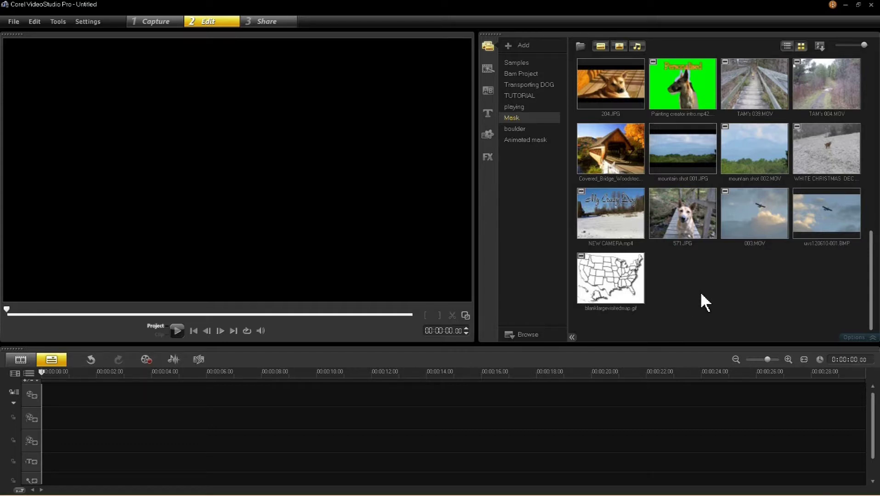
Step: Place the US map on Overlay Track #1 and enlarge it proportionally to fill most of the frame
{"action": "left_click_drag", "start_coordinate": [614, 278], "coordinate": [57, 427]}
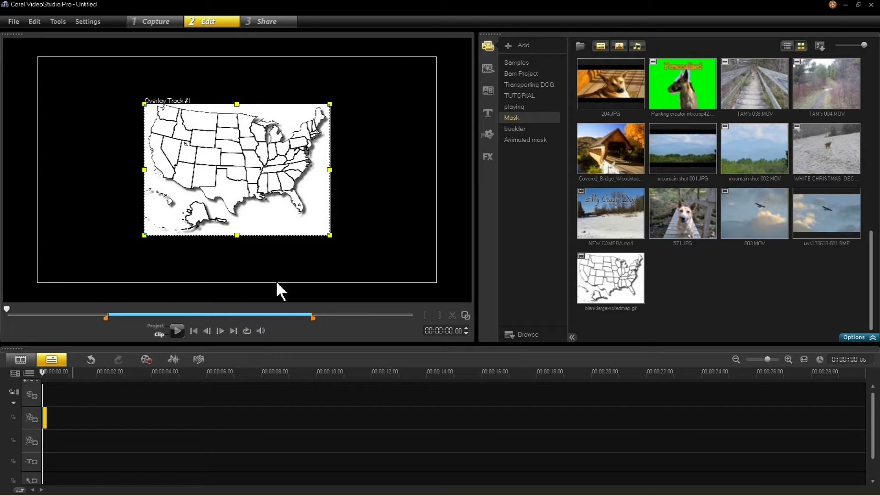
{"action": "right_click", "coordinate": [197, 155]}
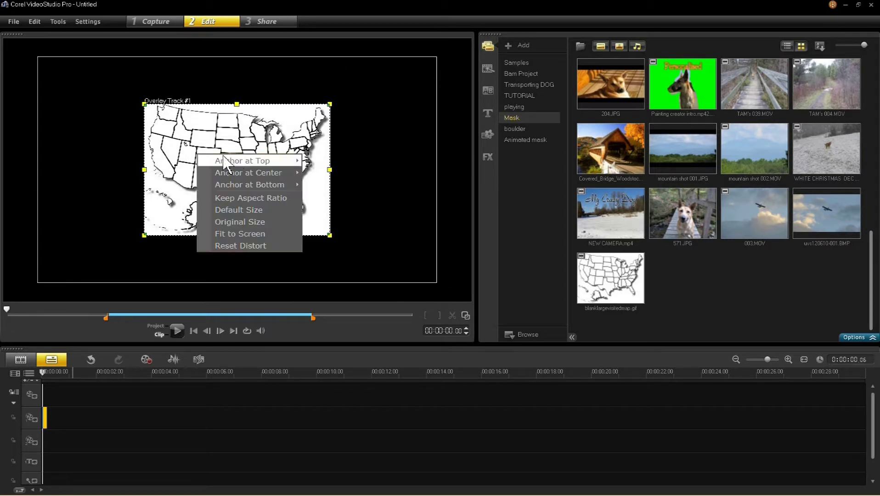
{"action": "left_click", "coordinate": [246, 202]}
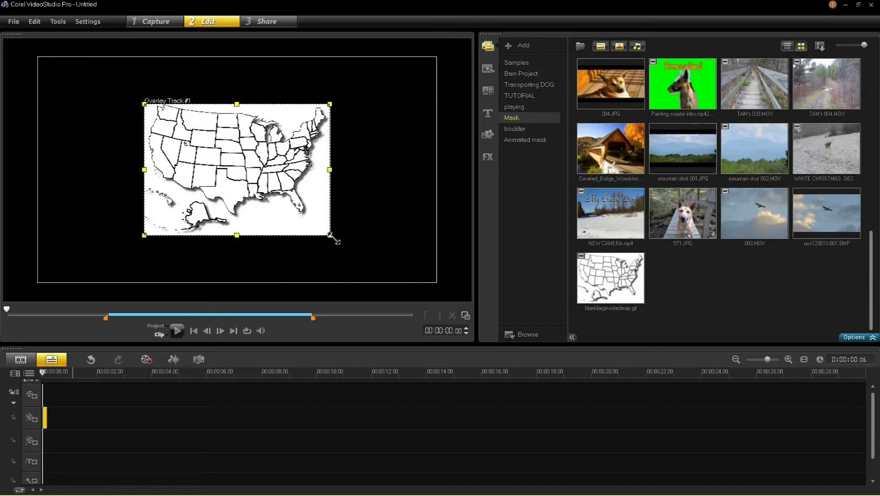
{"action": "left_click_drag", "start_coordinate": [334, 238], "coordinate": [428, 308]}
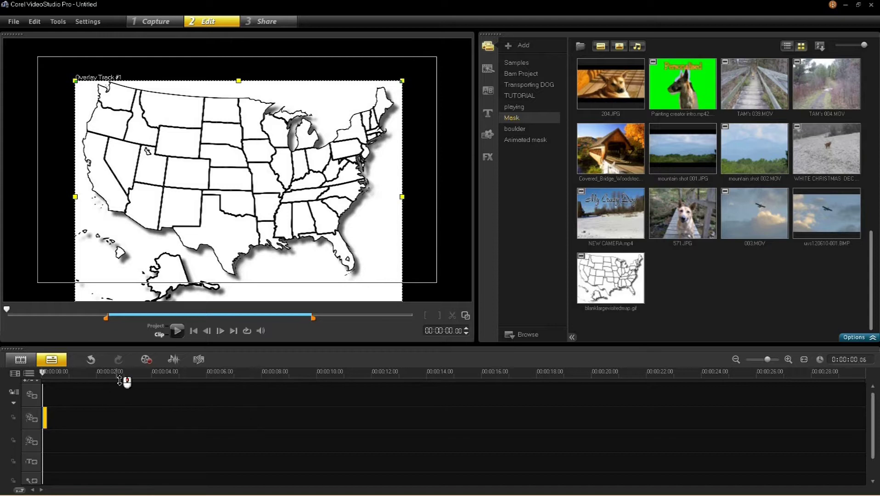
Step: Snapshot the enlarged map as uvs120611-002.BMP and place it at the timeline start
{"action": "left_click", "coordinate": [147, 360]}
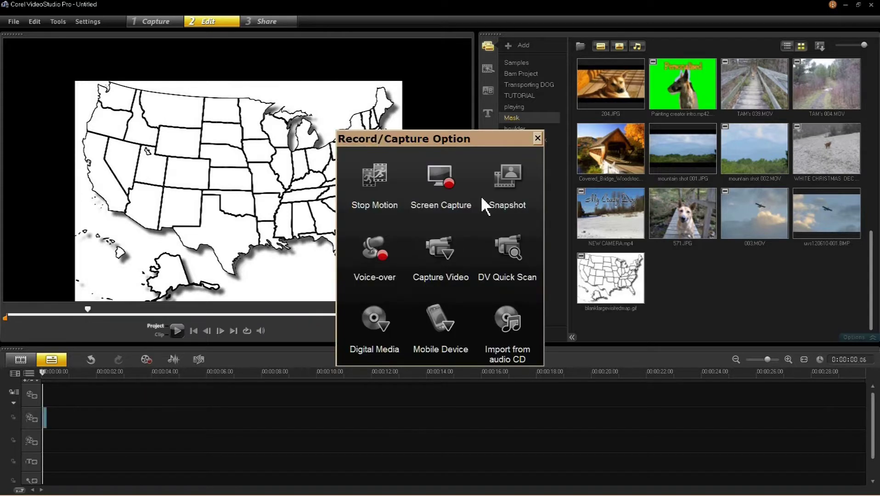
{"action": "left_click", "coordinate": [513, 181]}
{"action": "left_click_drag", "start_coordinate": [682, 277], "coordinate": [83, 396]}
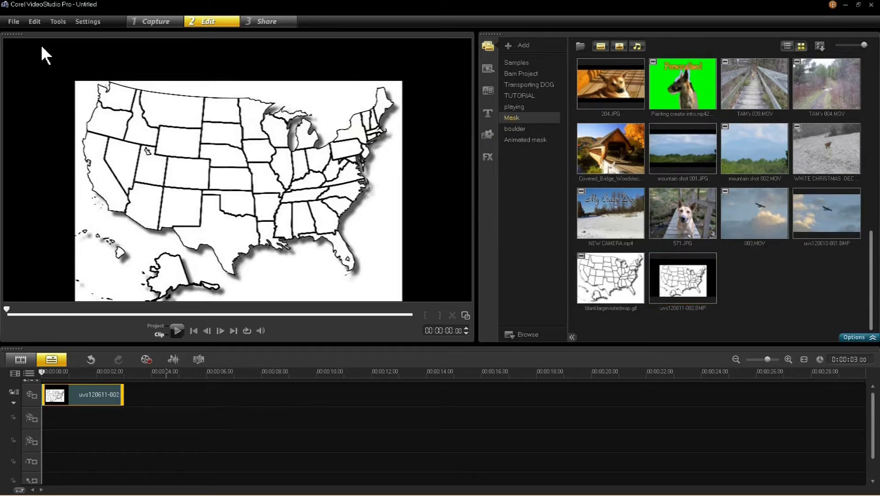
{"action": "left_click", "coordinate": [59, 21]}
Step: Launch Painting Creator in Still mode with the US map reference image as canvas background
{"action": "left_click", "coordinate": [73, 71]}
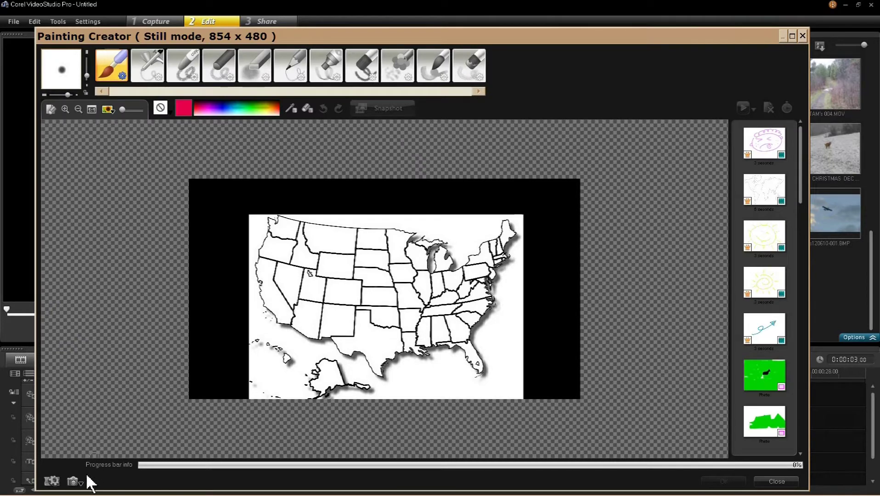
{"action": "left_click", "coordinate": [75, 485]}
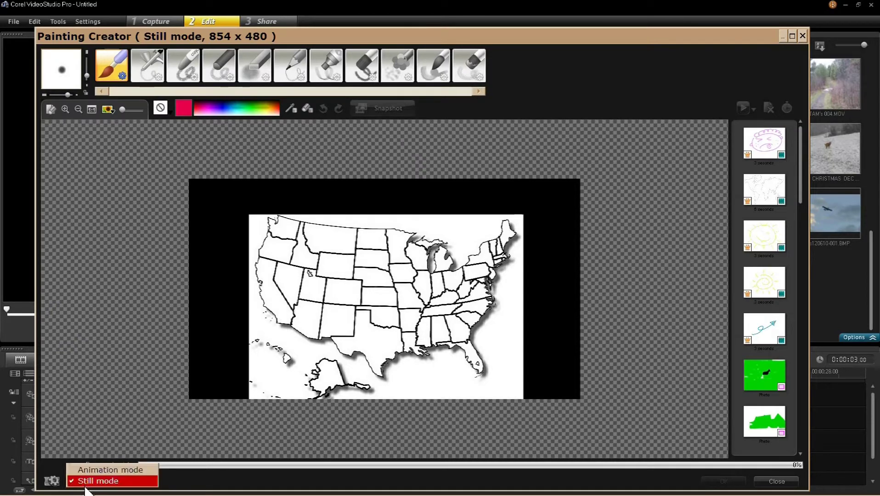
{"action": "left_click", "coordinate": [53, 481]}
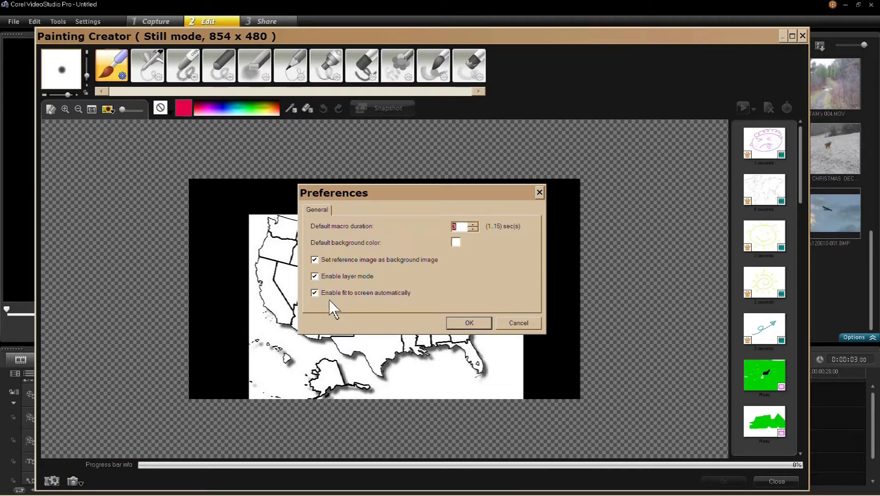
{"action": "left_click", "coordinate": [467, 323]}
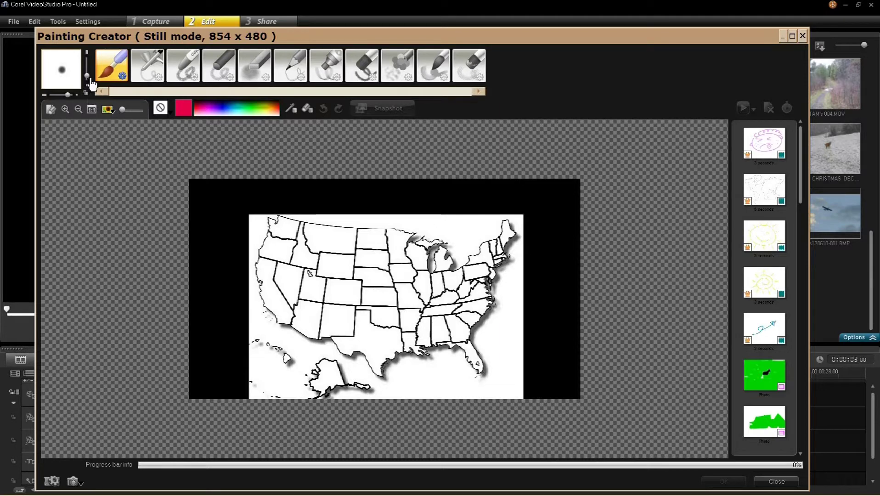
Step: Adjust the brush width and height sliders into a tall, narrow stroke
{"action": "left_click_drag", "start_coordinate": [87, 77], "coordinate": [87, 59]}
{"action": "left_click_drag", "start_coordinate": [68, 94], "coordinate": [70, 96]}
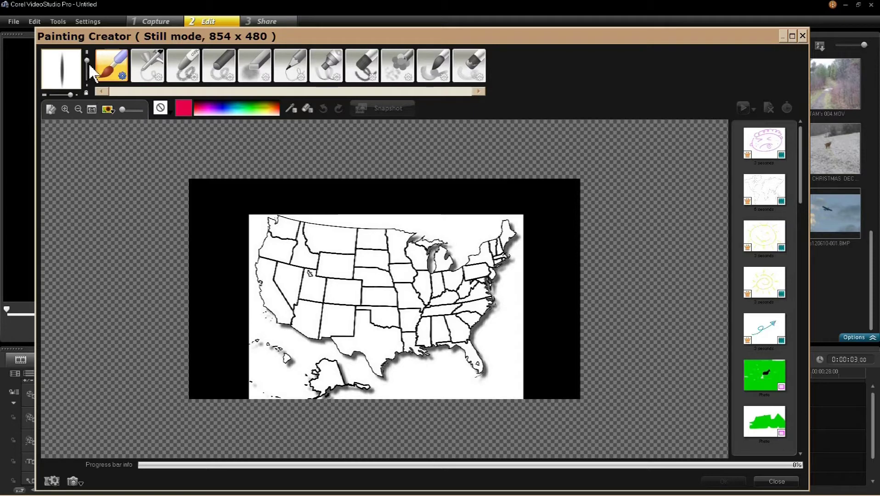
{"action": "left_click_drag", "start_coordinate": [87, 61], "coordinate": [94, 77]}
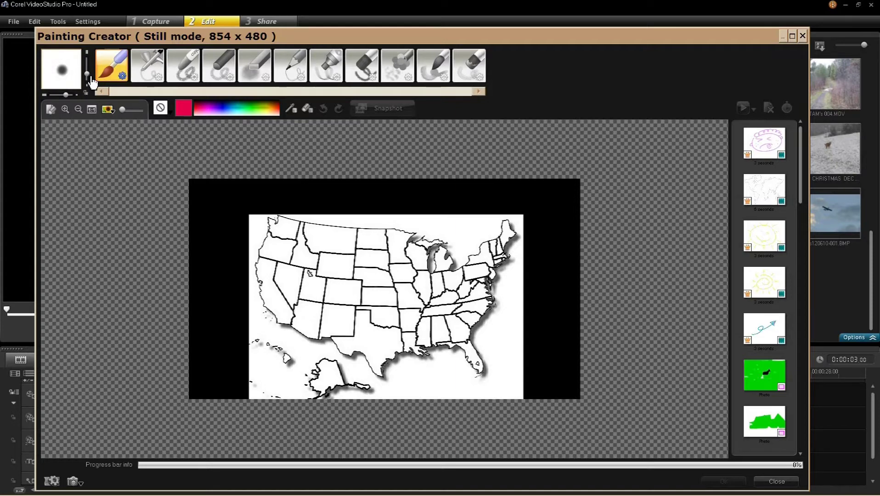
{"action": "left_click_drag", "start_coordinate": [91, 81], "coordinate": [90, 61]}
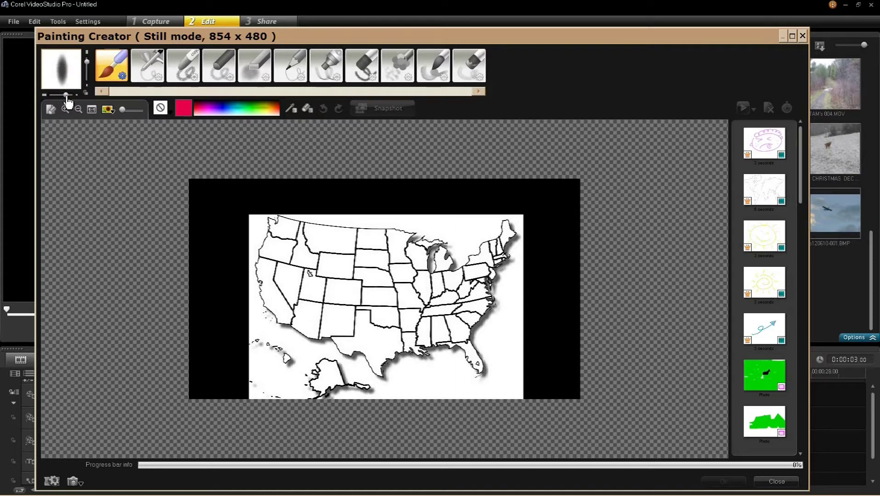
{"action": "left_click_drag", "start_coordinate": [67, 97], "coordinate": [69, 95]}
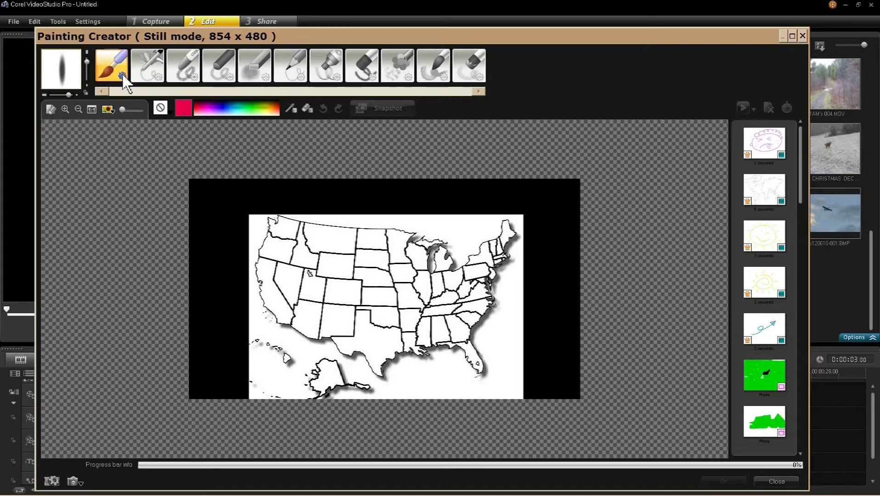
Step: Lower the paint brush's soft edge to 15 and apply it
{"action": "left_click", "coordinate": [122, 75]}
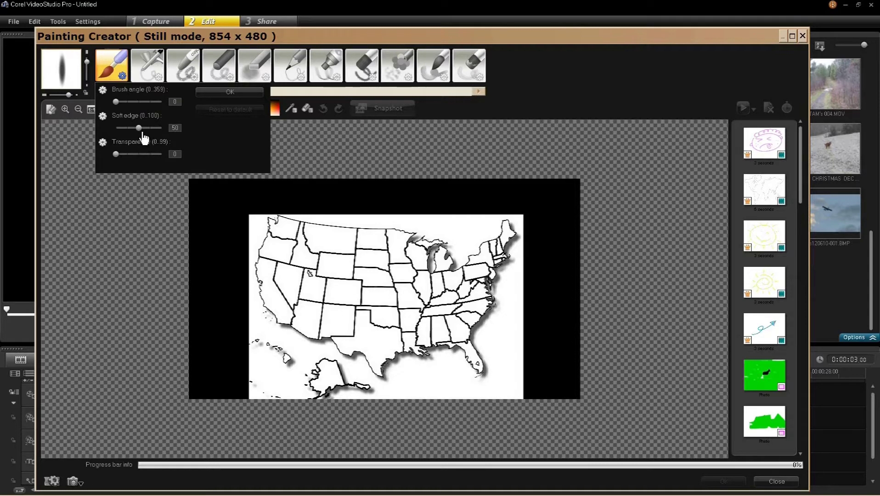
{"action": "mouse_move", "coordinate": [143, 136]}
{"action": "left_mouse_down"}
{"action": "mouse_move", "coordinate": [118, 137]}
{"action": "mouse_move", "coordinate": [127, 138]}
{"action": "left_mouse_up"}
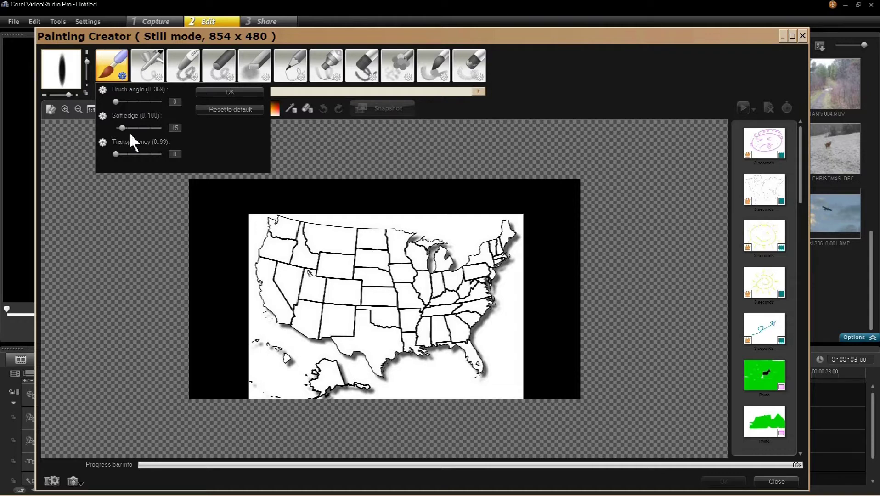
{"action": "left_click", "coordinate": [232, 92]}
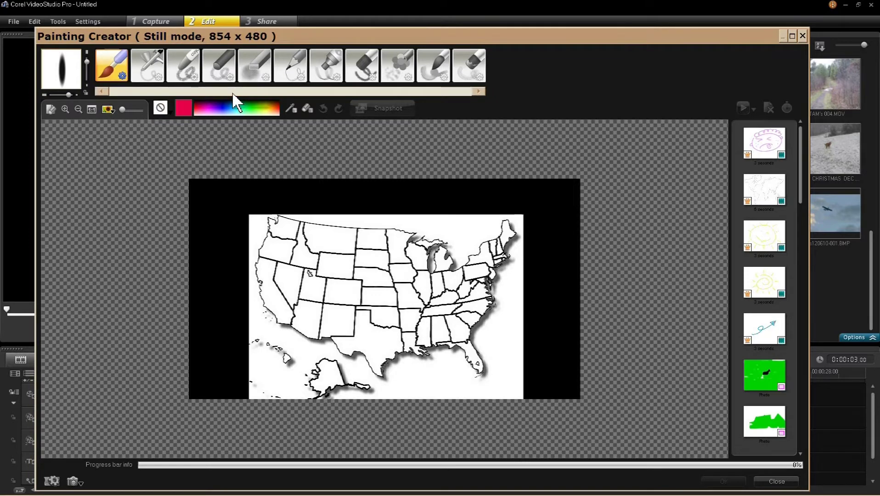
Step: Keep red as the paint colour and test the reference map opacity by fading and restoring it
{"action": "left_click", "coordinate": [185, 112]}
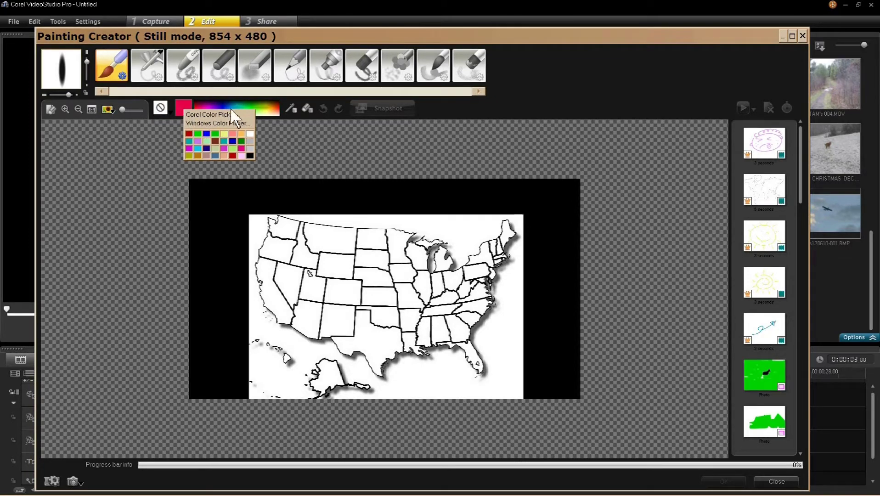
{"action": "left_click", "coordinate": [309, 133]}
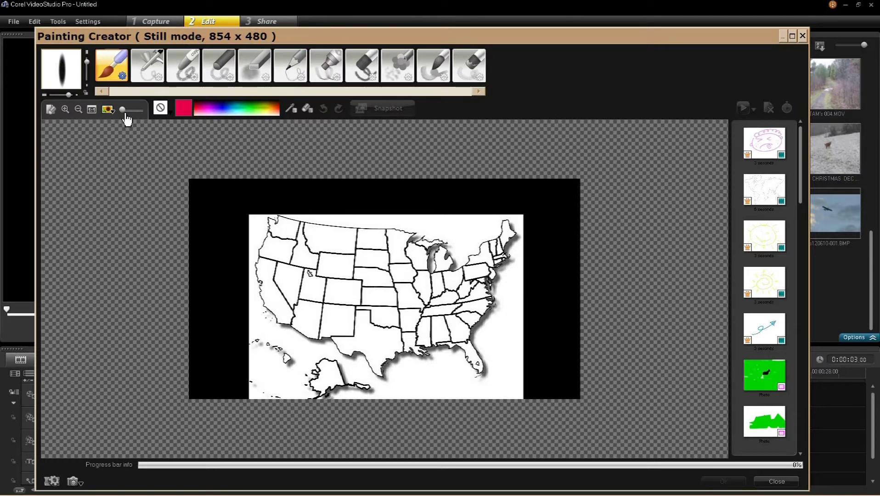
{"action": "left_click_drag", "start_coordinate": [127, 119], "coordinate": [148, 119]}
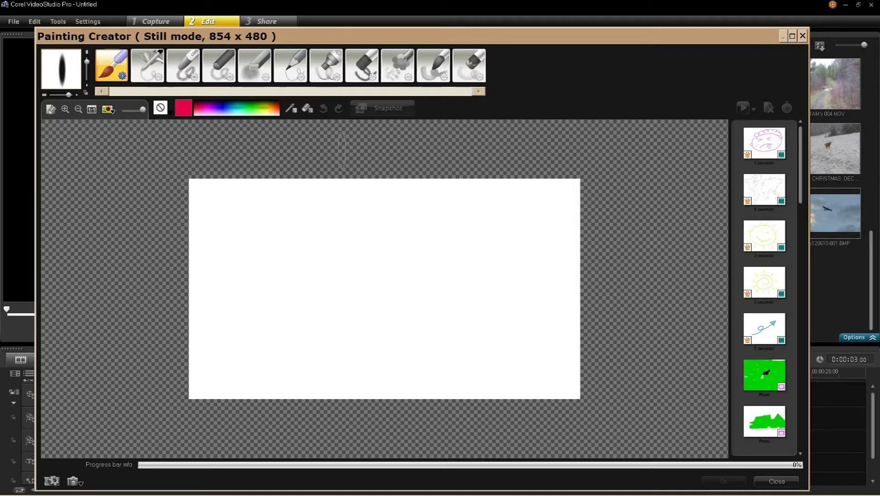
{"action": "left_click_drag", "start_coordinate": [144, 110], "coordinate": [123, 111]}
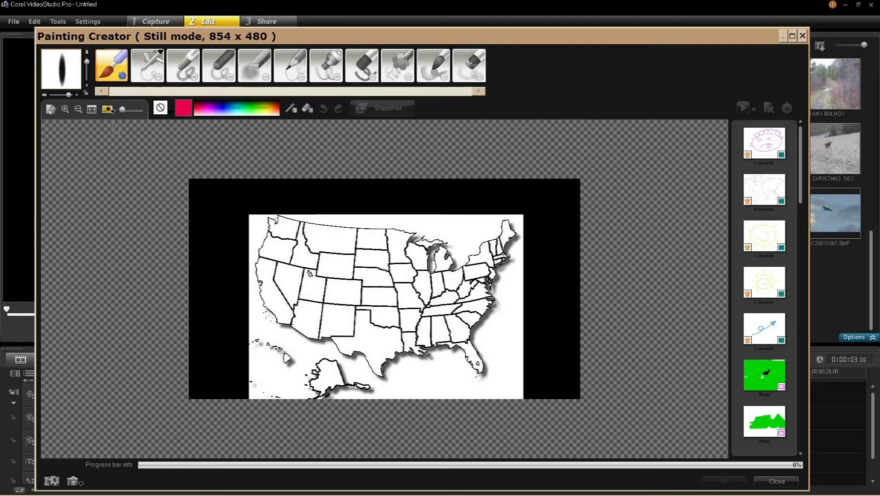
Step: Zoom into the map canvas two levels, scroll to the top, and thin the brush
{"action": "left_click", "coordinate": [64, 109]}
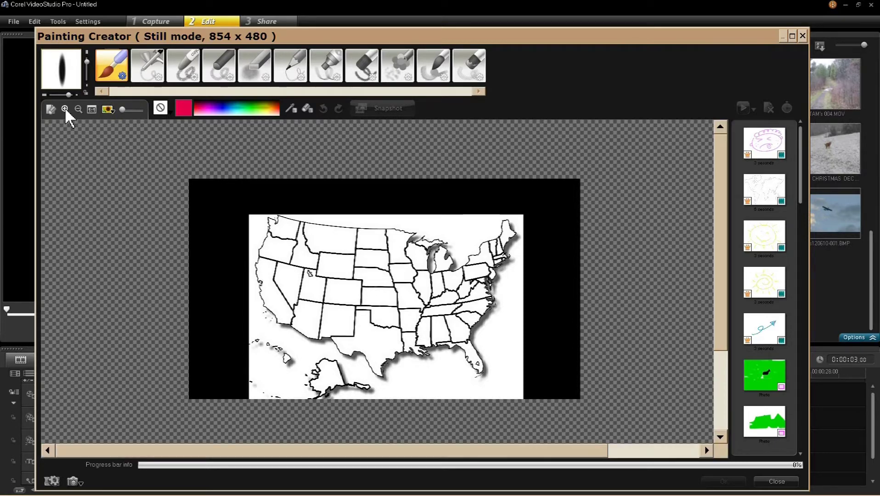
{"action": "left_click", "coordinate": [65, 110]}
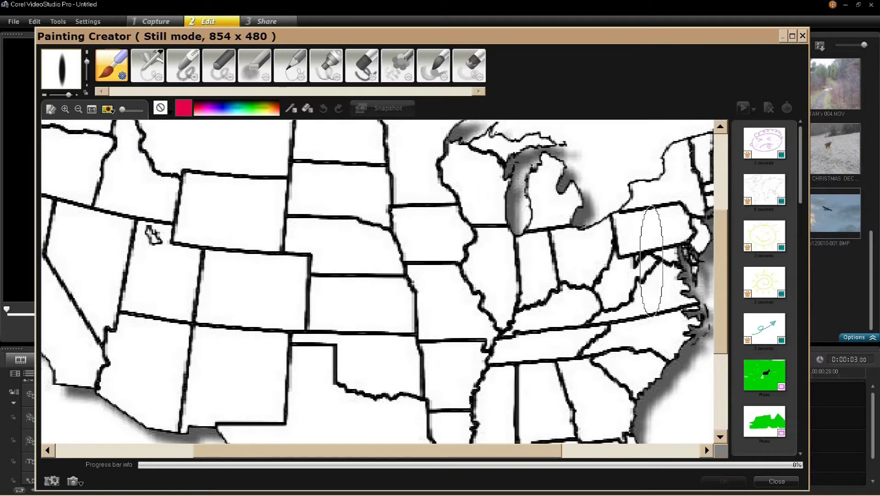
{"action": "left_click_drag", "start_coordinate": [720, 245], "coordinate": [716, 170]}
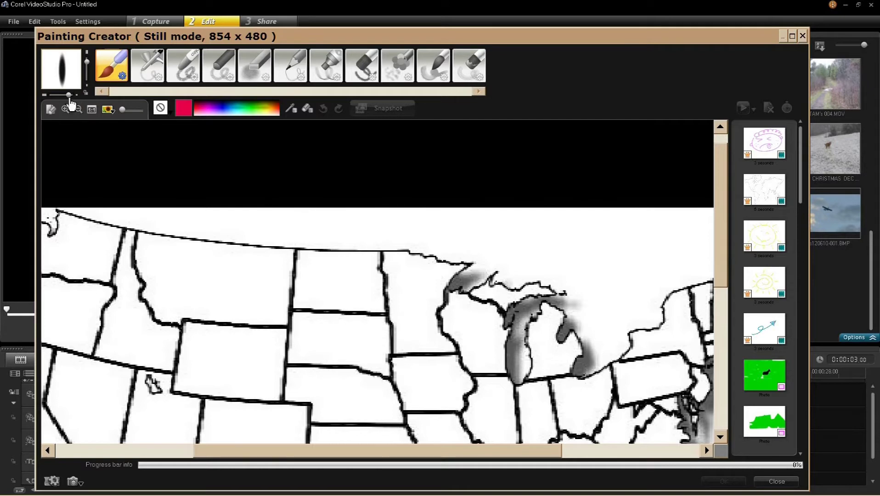
{"action": "left_click_drag", "start_coordinate": [69, 95], "coordinate": [71, 95]}
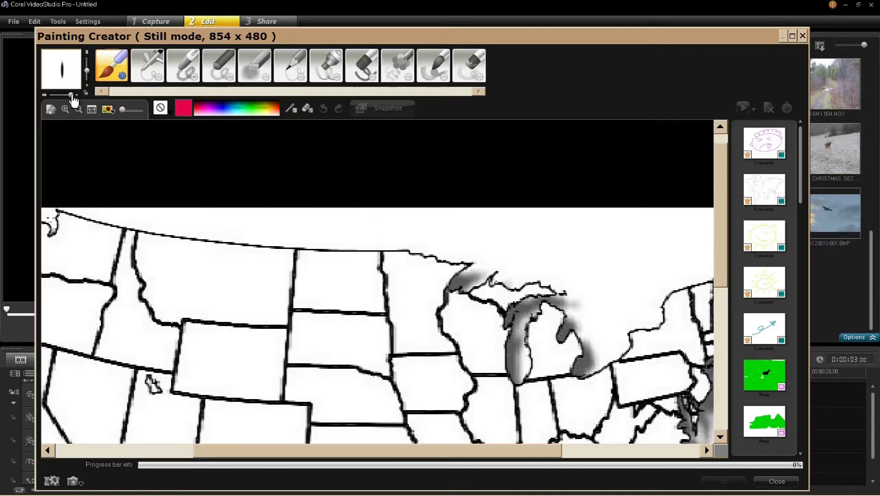
Step: Paint a red band along the map's northern border, undoing and erasing stray red strokes
{"action": "left_click_drag", "start_coordinate": [72, 97], "coordinate": [73, 96]}
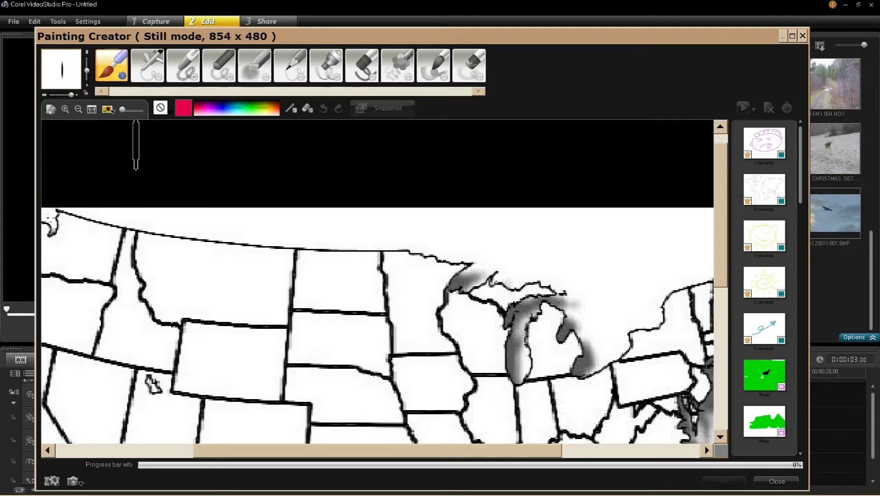
{"action": "mouse_move", "coordinate": [190, 212]}
{"action": "left_mouse_down"}
{"action": "mouse_move", "coordinate": [414, 224]}
{"action": "mouse_move", "coordinate": [504, 242]}
{"action": "mouse_move", "coordinate": [518, 260]}
{"action": "mouse_move", "coordinate": [544, 256]}
{"action": "mouse_move", "coordinate": [564, 268]}
{"action": "mouse_move", "coordinate": [552, 229]}
{"action": "mouse_move", "coordinate": [462, 220]}
{"action": "left_mouse_up"}
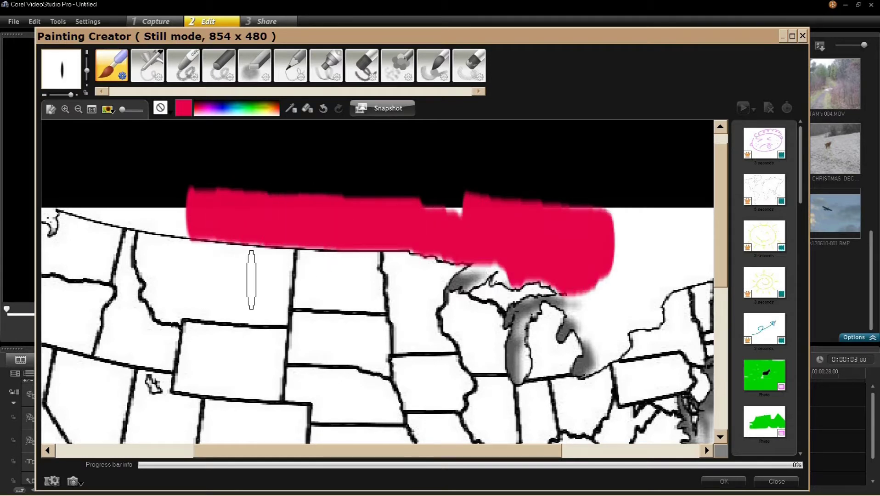
{"action": "mouse_move", "coordinate": [94, 191]}
{"action": "left_mouse_down"}
{"action": "mouse_move", "coordinate": [138, 205]}
{"action": "mouse_move", "coordinate": [207, 207]}
{"action": "left_mouse_up"}
{"action": "left_click_drag", "start_coordinate": [65, 183], "coordinate": [250, 193]}
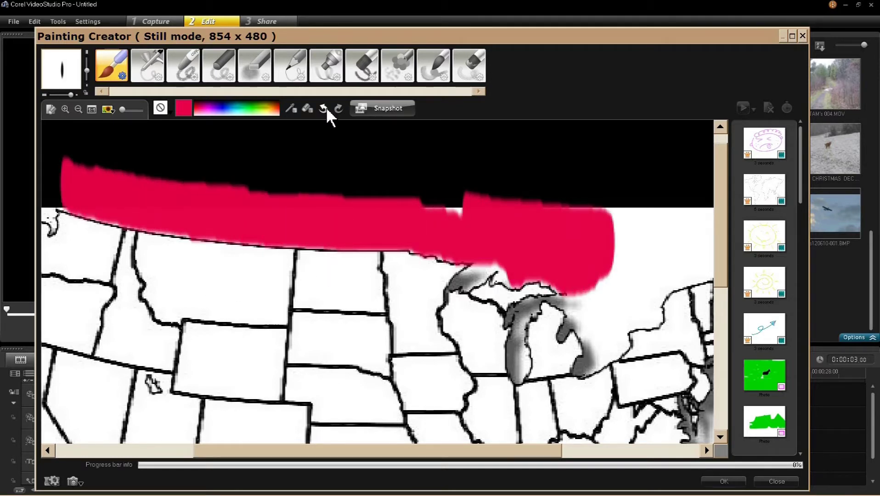
{"action": "left_click", "coordinate": [324, 109]}
{"action": "left_click_drag", "start_coordinate": [290, 242], "coordinate": [202, 236]}
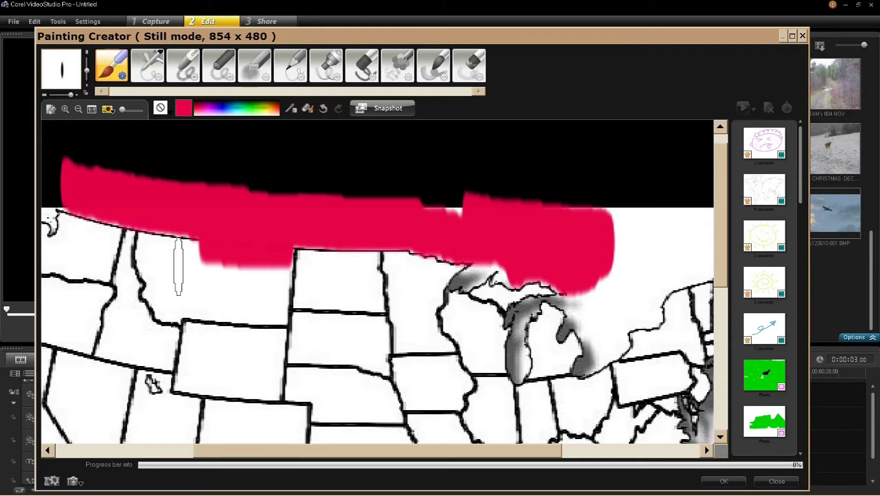
{"action": "left_click_drag", "start_coordinate": [179, 267], "coordinate": [297, 278]}
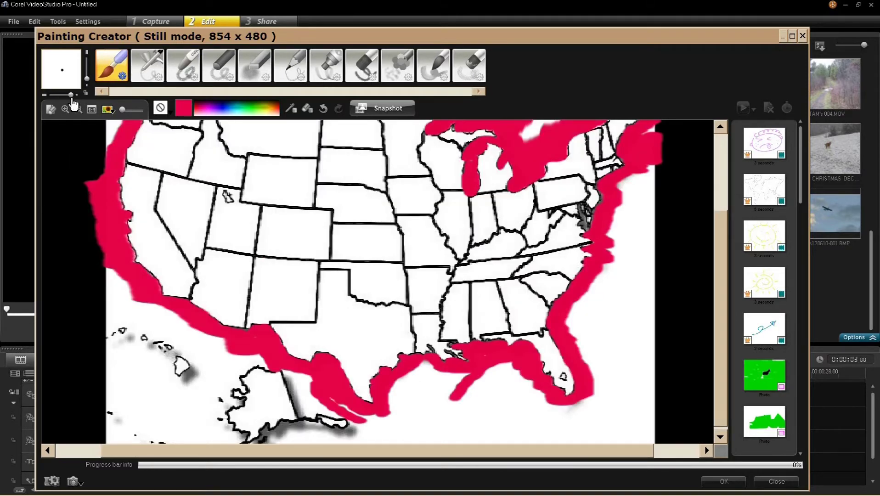
Step: Widen the brush, paint the remaining background red, and fade the state outlines to check the mask
{"action": "left_click_drag", "start_coordinate": [72, 100], "coordinate": [59, 100]}
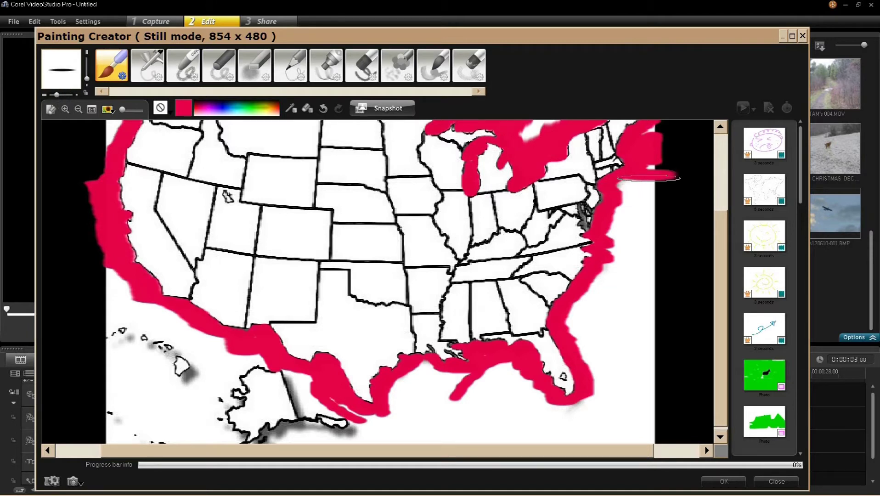
{"action": "left_click_drag", "start_coordinate": [648, 177], "coordinate": [597, 316]}
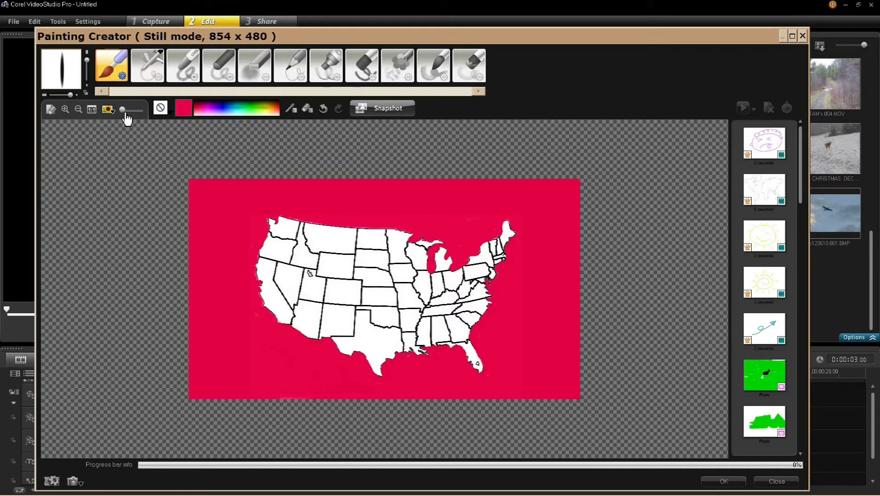
{"action": "left_click_drag", "start_coordinate": [126, 114], "coordinate": [146, 114]}
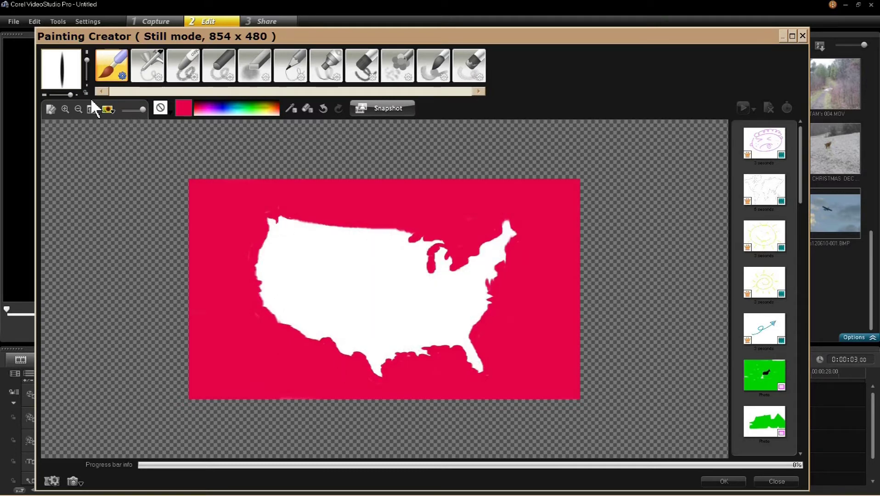
{"action": "left_click", "coordinate": [65, 110]}
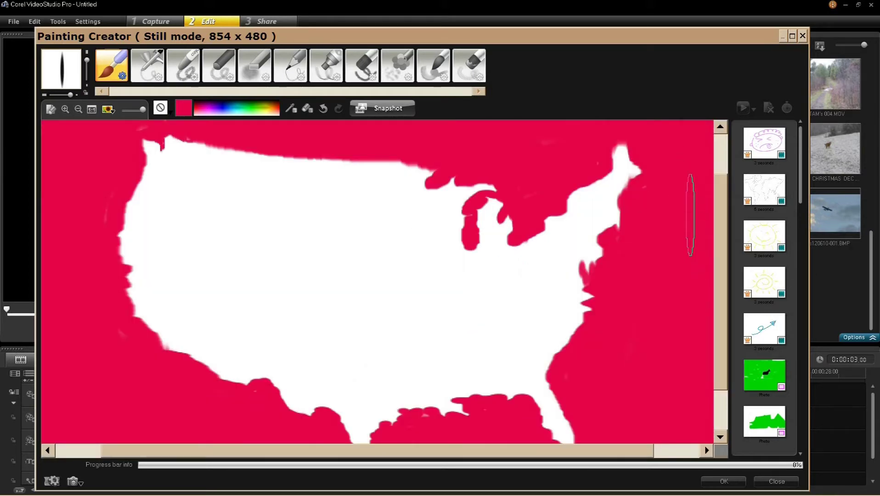
Step: Inspect the mask edges, restore the state outlines, and save the painting as PaintingCreator14.PNG
{"action": "left_click_drag", "start_coordinate": [722, 207], "coordinate": [721, 333]}
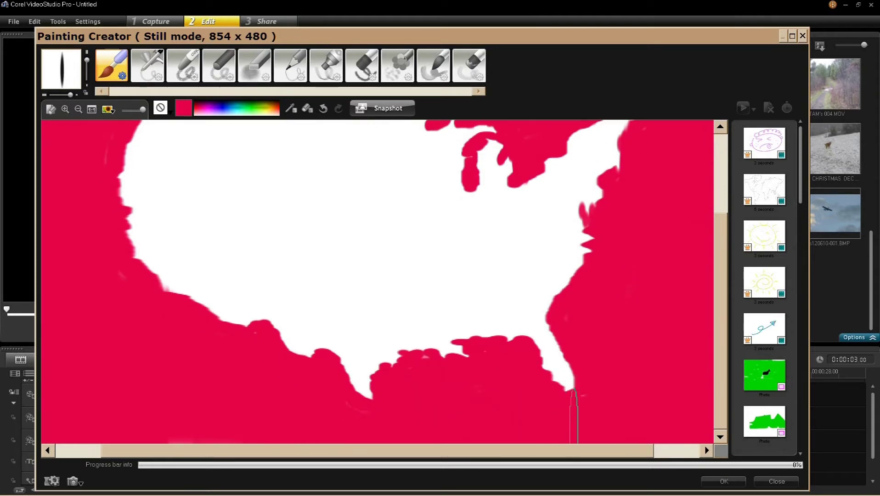
{"action": "scroll", "coordinate": [631, 193], "scroll_direction": "down", "scroll_amount": 2}
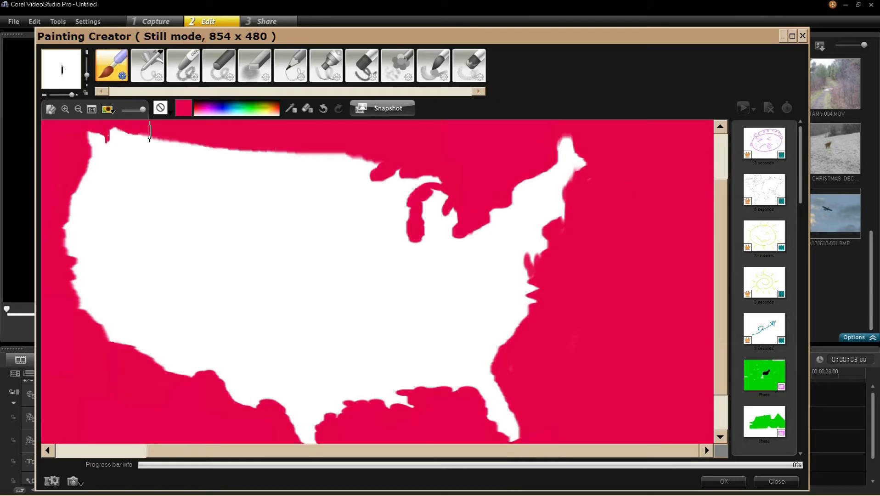
{"action": "left_click_drag", "start_coordinate": [139, 112], "coordinate": [123, 113]}
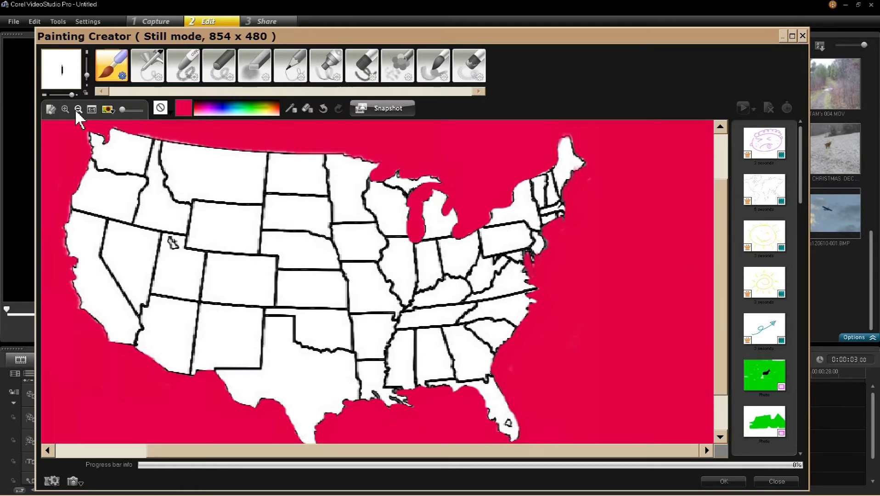
{"action": "left_click", "coordinate": [765, 435]}
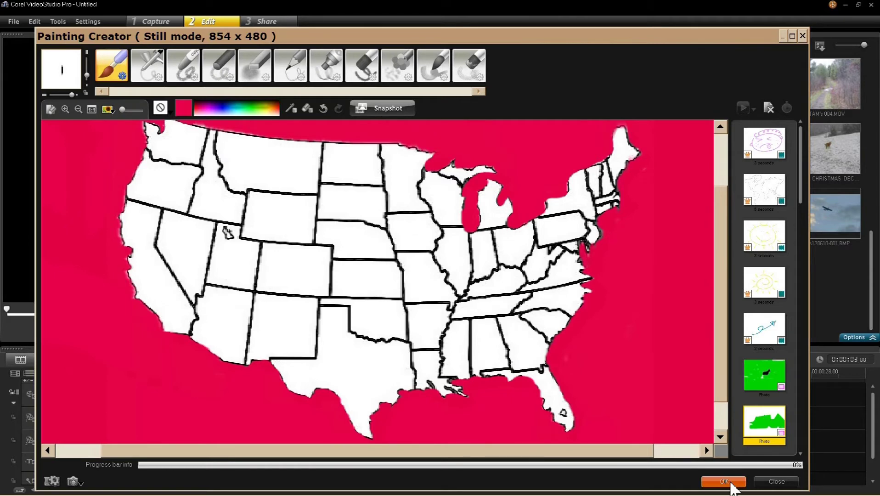
{"action": "left_click", "coordinate": [724, 481]}
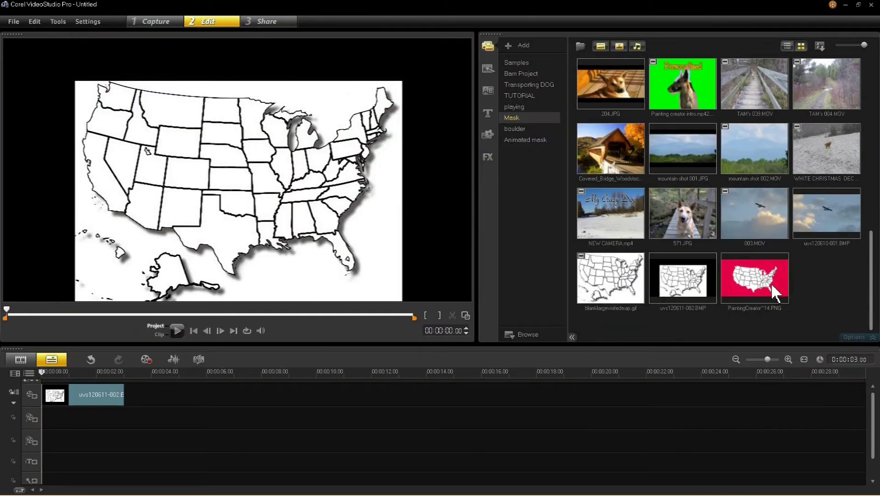
Step: Replace the old map clip with PaintingCreator~14.PNG on the overlay track and add 003.MOV beneath it
{"action": "right_click", "coordinate": [95, 395]}
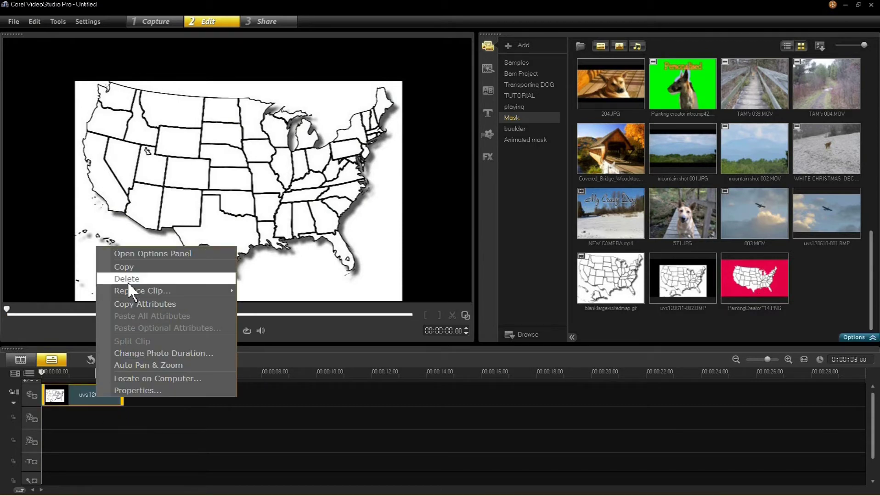
{"action": "left_click", "coordinate": [128, 278]}
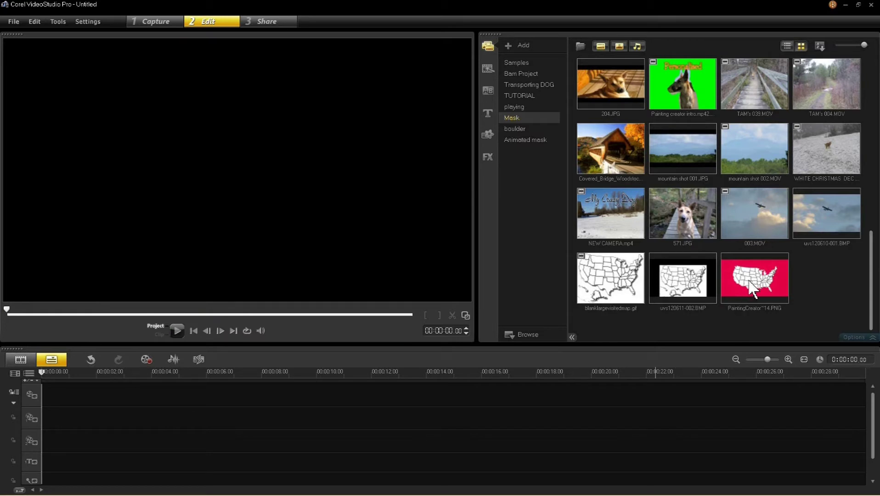
{"action": "mouse_move", "coordinate": [753, 289]}
{"action": "left_mouse_down"}
{"action": "mouse_move", "coordinate": [678, 333]}
{"action": "mouse_move", "coordinate": [94, 395]}
{"action": "left_mouse_up"}
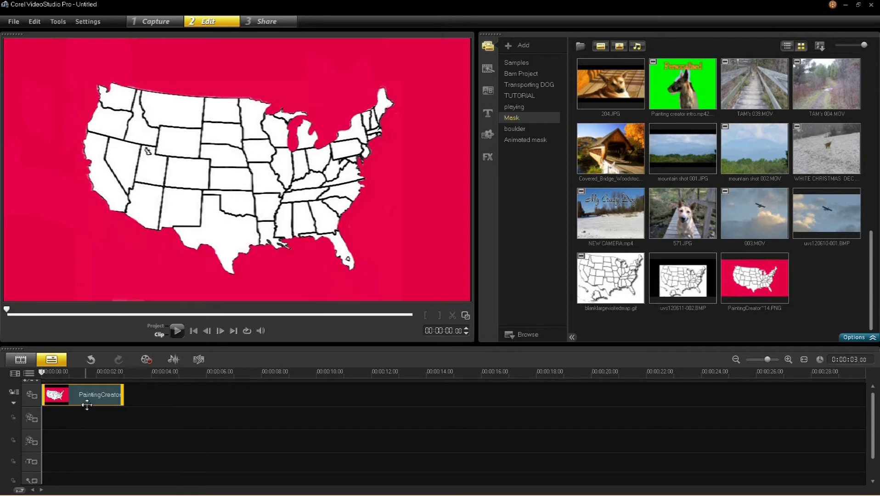
{"action": "left_click_drag", "start_coordinate": [84, 405], "coordinate": [78, 416]}
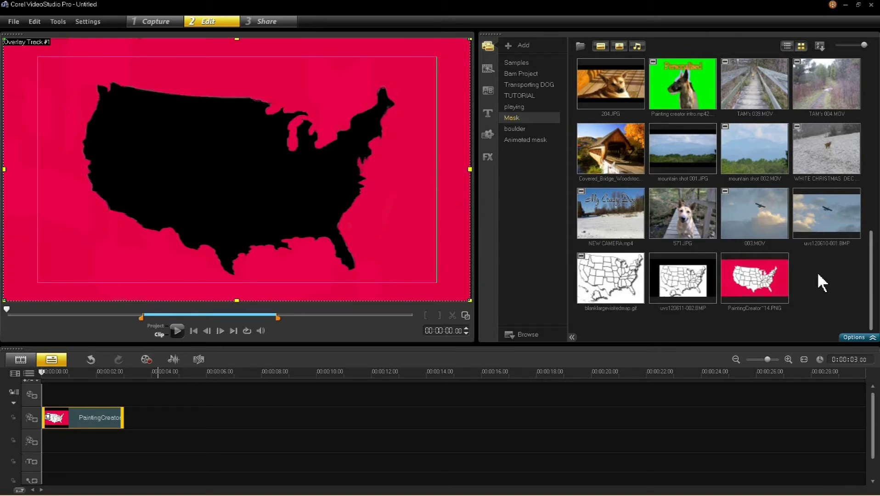
{"action": "left_click_drag", "start_coordinate": [752, 211], "coordinate": [85, 398]}
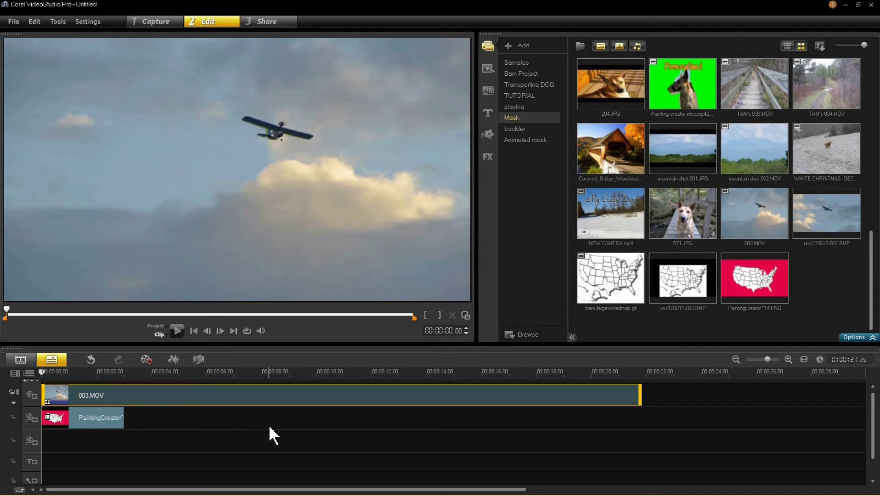
Step: Delete the short leftover clip and stretch the mask overlay to about 15 seconds
{"action": "right_click", "coordinate": [57, 397]}
{"action": "left_click", "coordinate": [85, 205]}
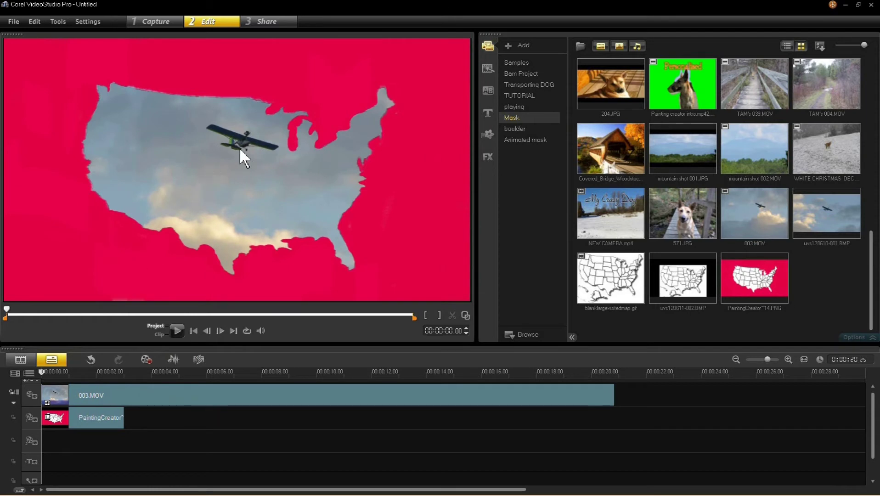
{"action": "mouse_move", "coordinate": [122, 418]}
{"action": "left_mouse_down"}
{"action": "mouse_move", "coordinate": [473, 421]}
{"action": "mouse_move", "coordinate": [462, 420]}
{"action": "left_mouse_up"}
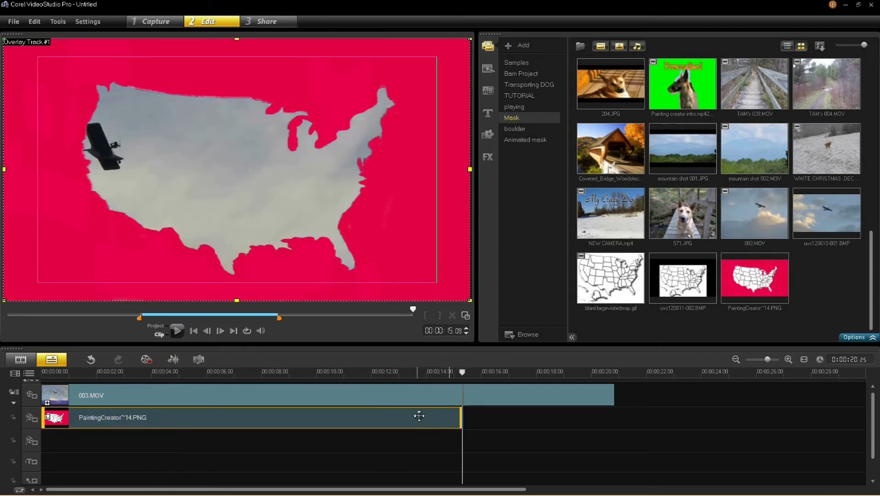
Step: Play the masked airplane video from the start, then stop and move the playhead to about 5 seconds
{"action": "left_click", "coordinate": [195, 331]}
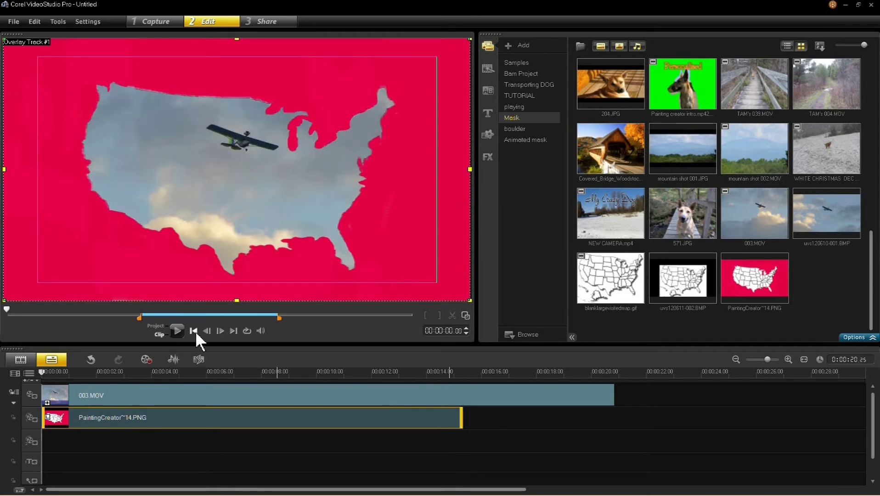
{"action": "left_click", "coordinate": [179, 330]}
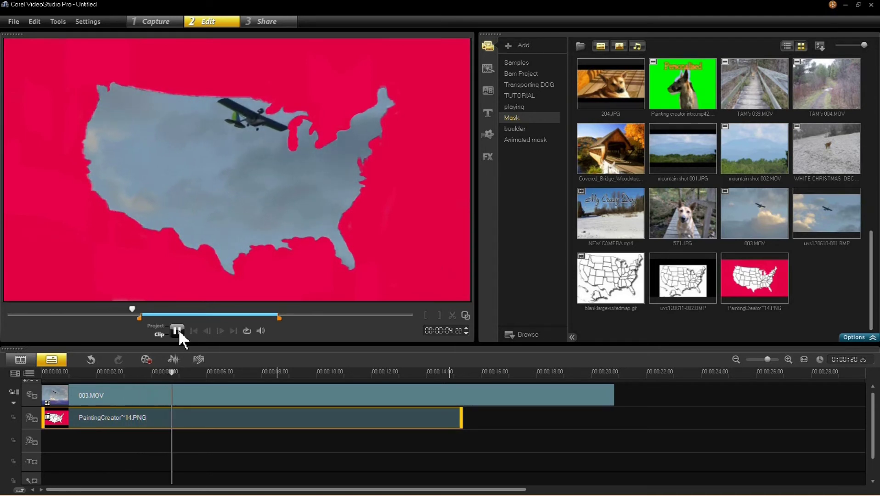
{"action": "left_click", "coordinate": [164, 376]}
{"action": "left_click_drag", "start_coordinate": [164, 376], "coordinate": [199, 372]}
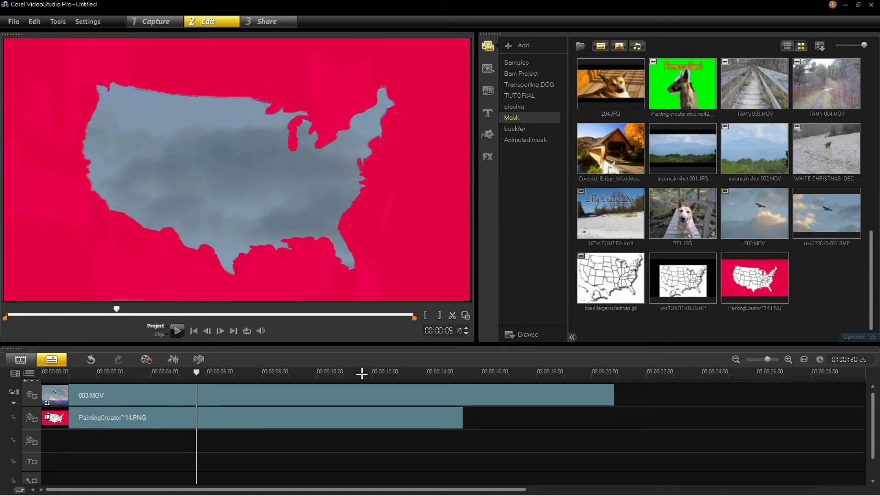